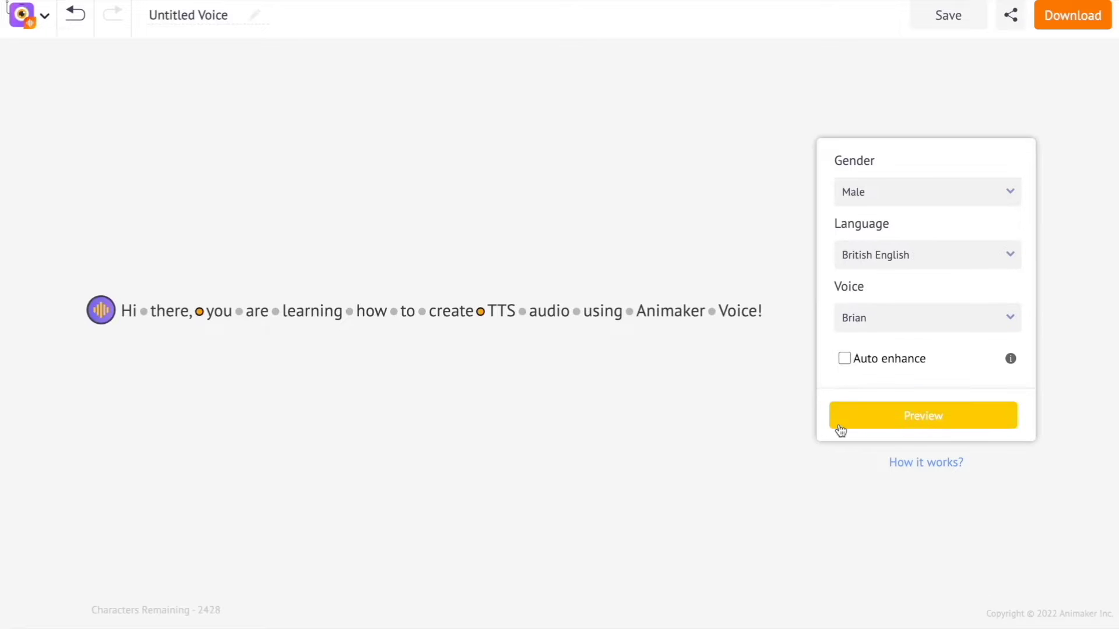
- Preview the TTS-creation sentence read aloud by the default Matthew voice
{"action": "left_click", "coordinate": [839, 427]}
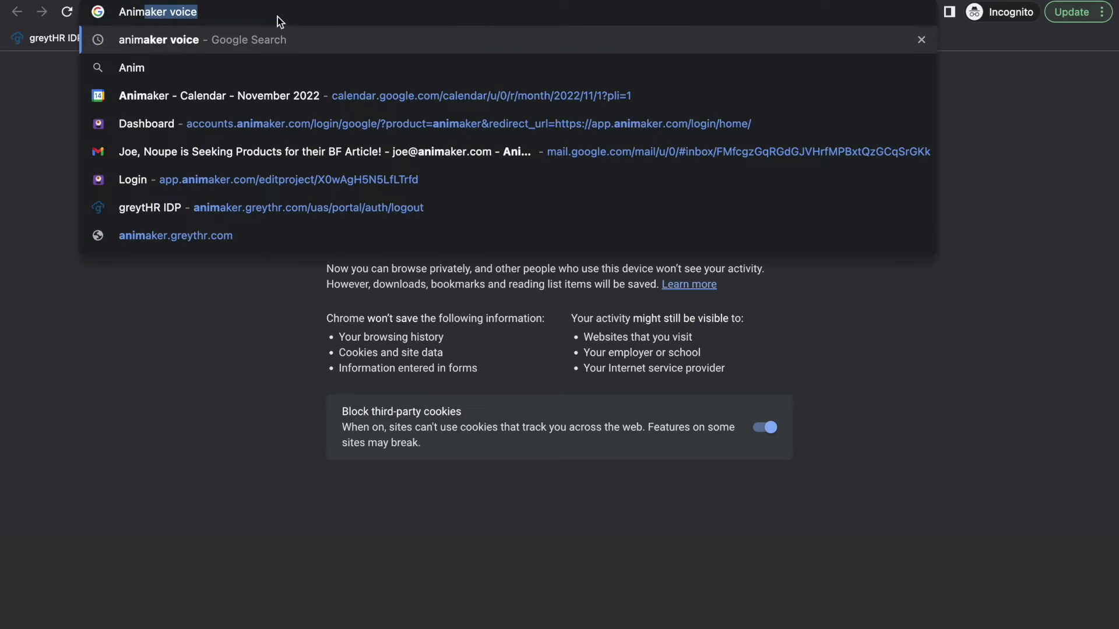
{"action": "type", "text": "aker voi"}
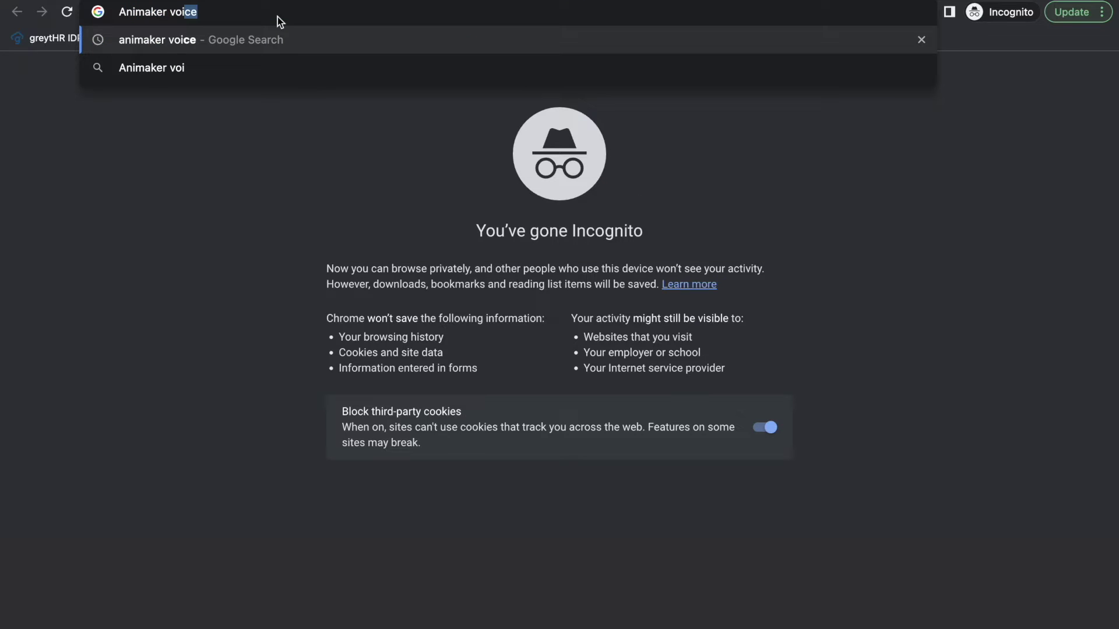
{"action": "type", "text": "ce"}
- Search Google for 'Animaker voice' and open the Animaker Voice homepage from the results
{"action": "key", "text": "Return"}
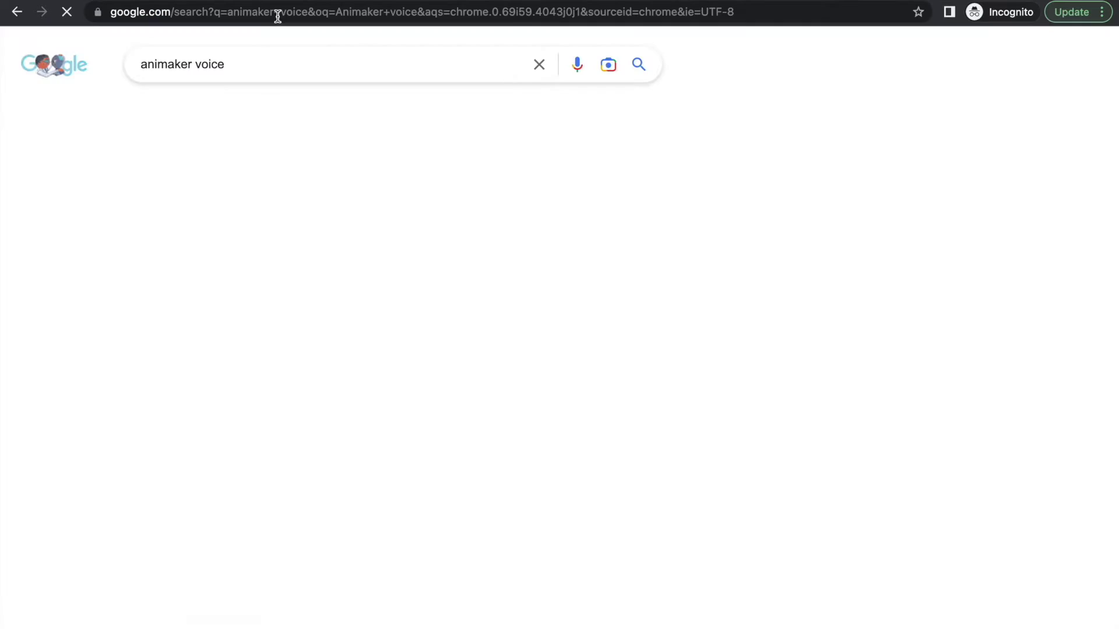
{"action": "left_click", "coordinate": [308, 202]}
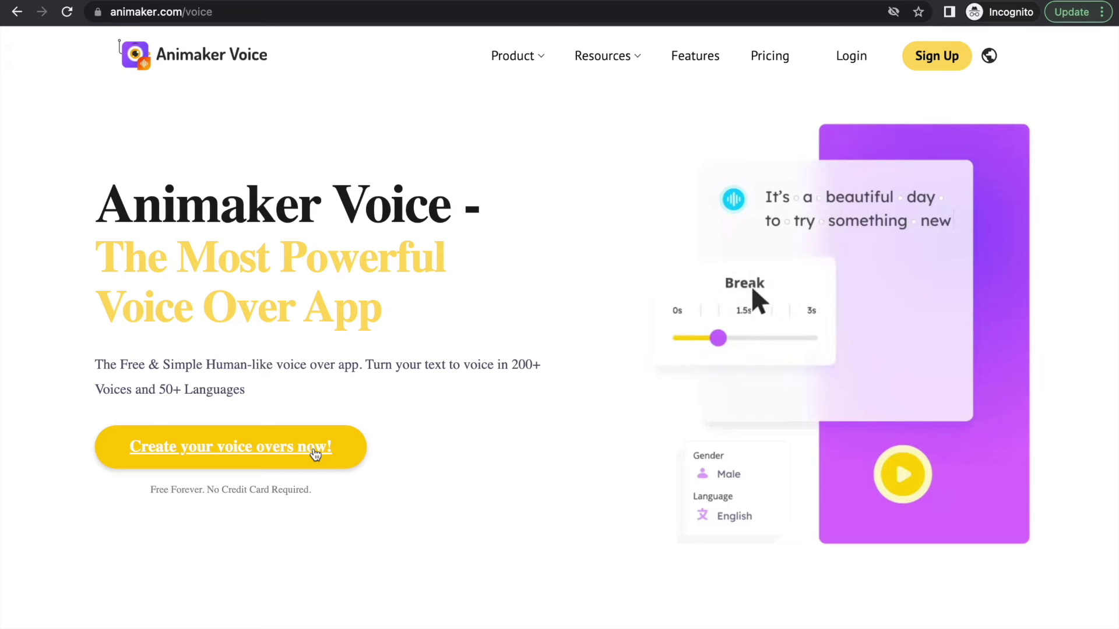
- Start a new voice over via 'Create your voice overs now!'
{"action": "left_click", "coordinate": [315, 448]}
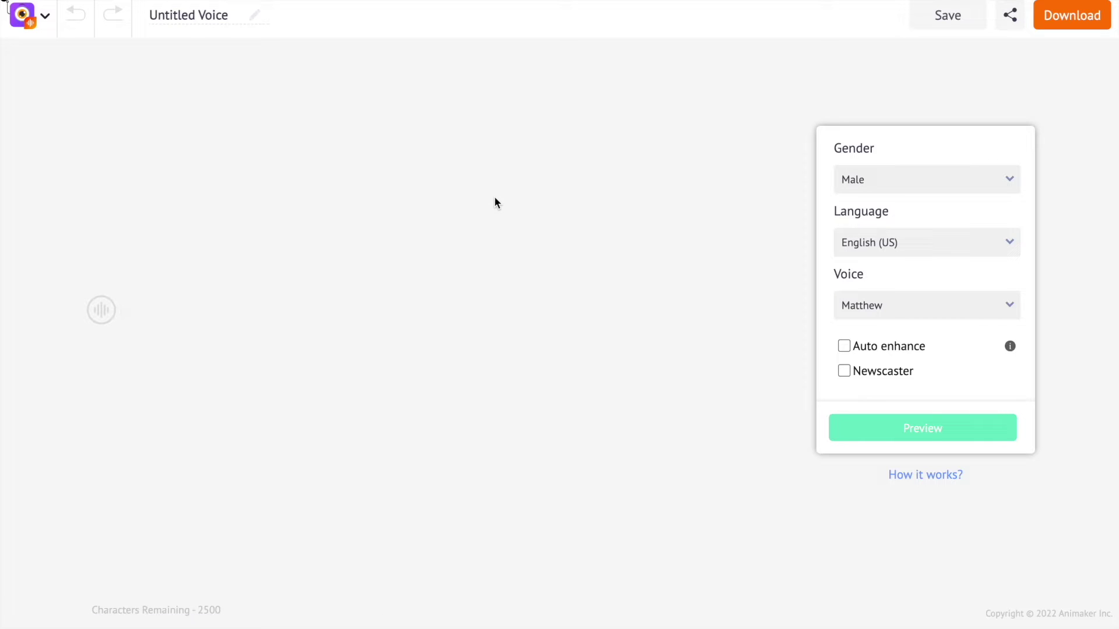
{"action": "type", "text": "Hi there you are learning how to create TTS audio using Animaker Voice"}
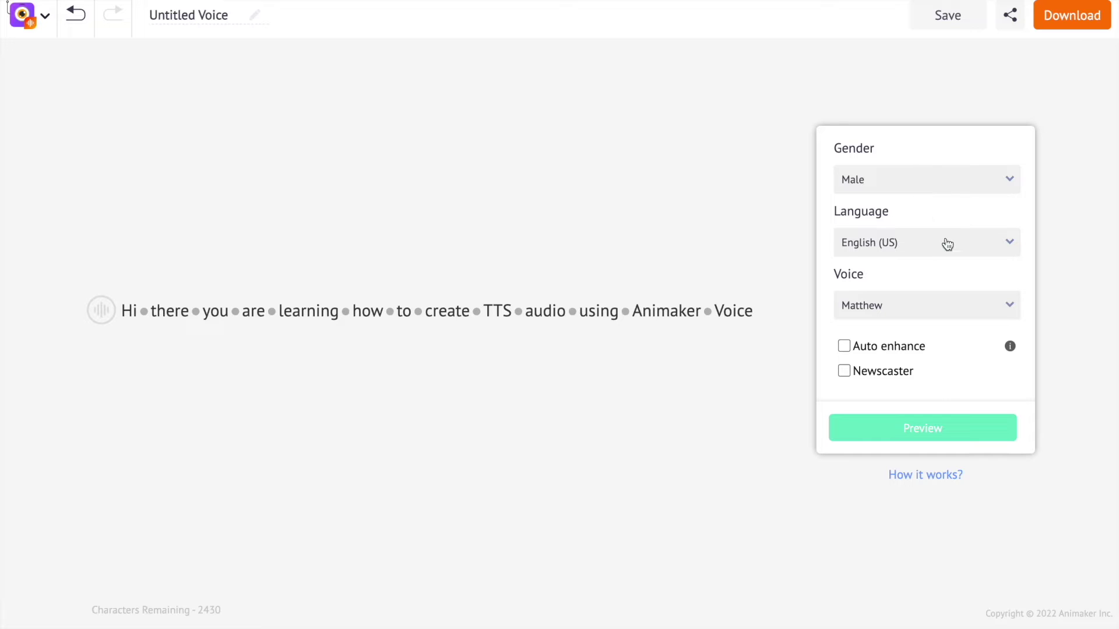
- Choose Male, British English and the voice Brian, then preview the script
{"action": "left_click", "coordinate": [981, 183]}
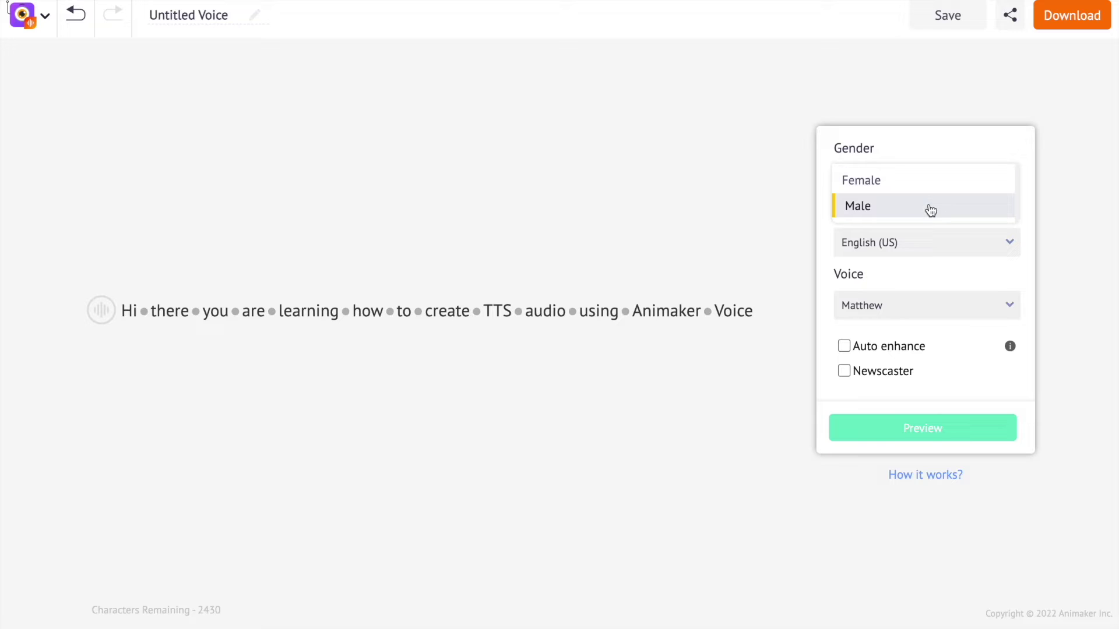
{"action": "left_click", "coordinate": [931, 210]}
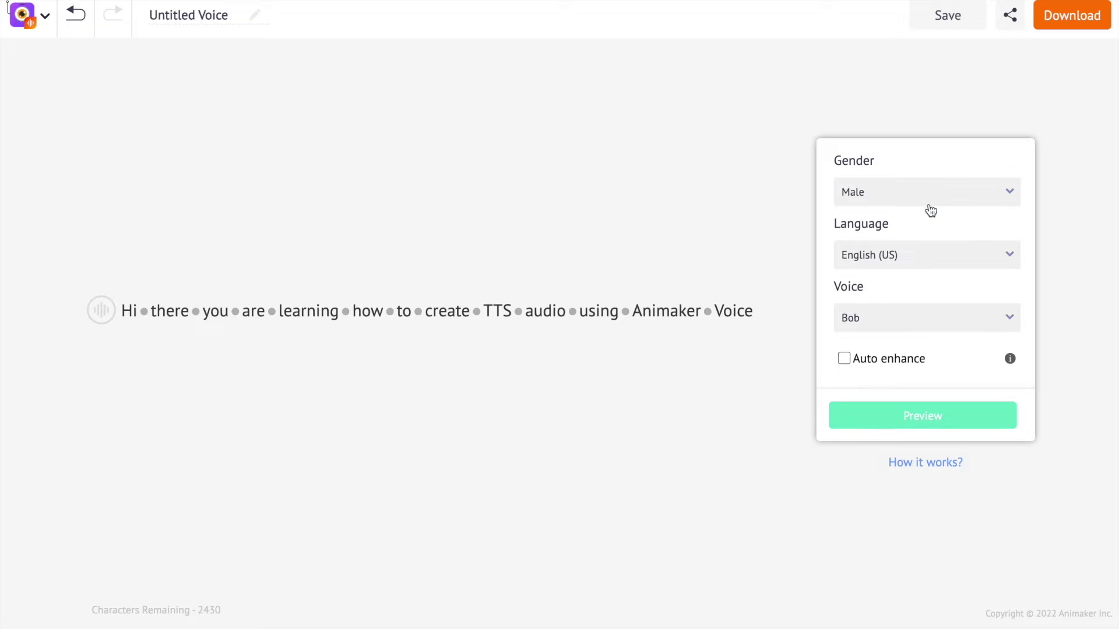
{"action": "left_click", "coordinate": [946, 272]}
{"action": "scroll", "coordinate": [942, 350], "scroll_direction": "down", "scroll_amount": 1}
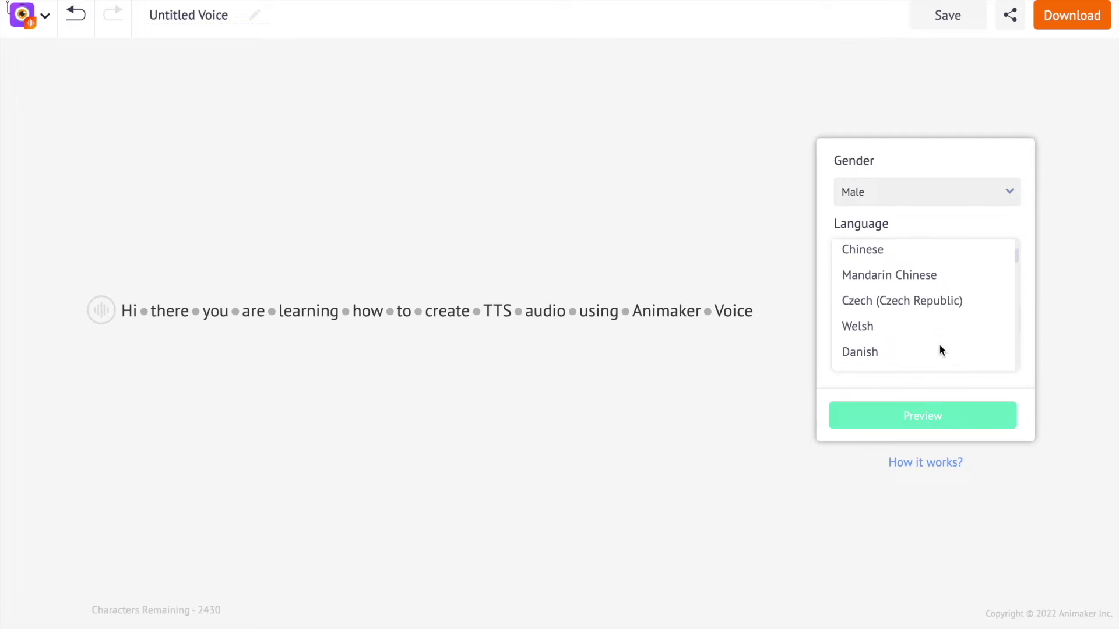
{"action": "scroll", "coordinate": [941, 350], "scroll_direction": "down", "scroll_amount": 5}
{"action": "scroll", "coordinate": [922, 288], "scroll_direction": "down", "scroll_amount": 1}
{"action": "left_click", "coordinate": [920, 278]}
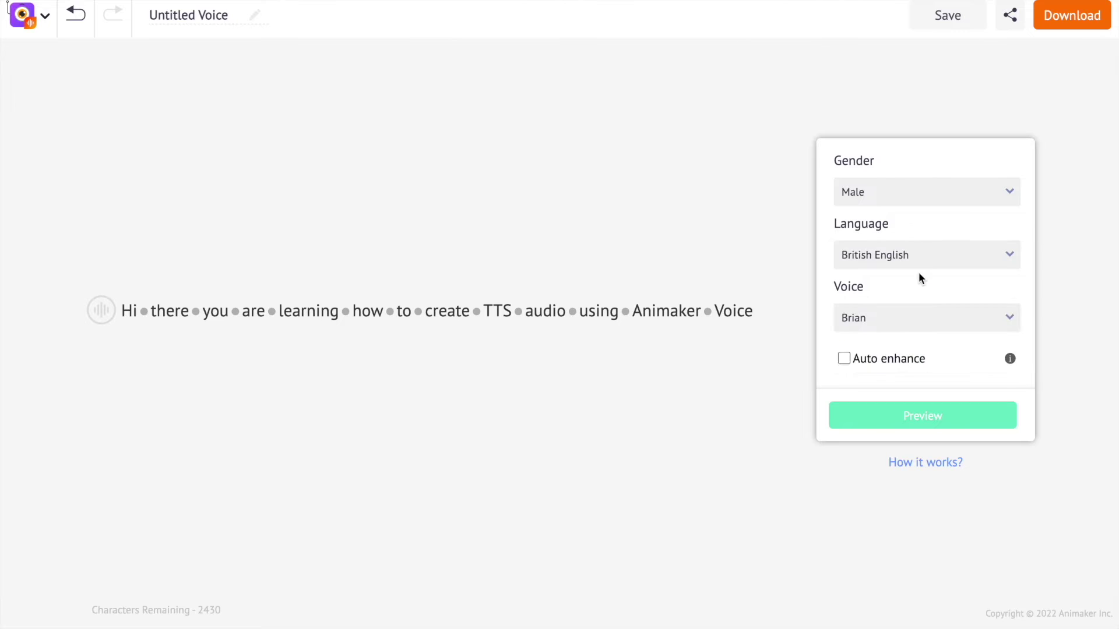
{"action": "left_click", "coordinate": [942, 321]}
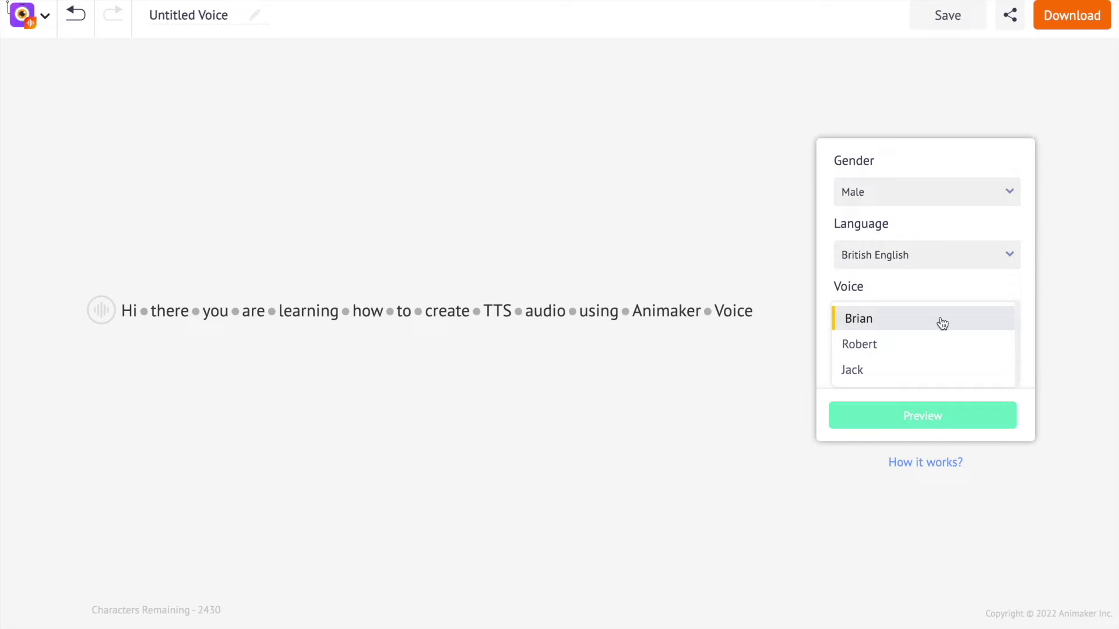
{"action": "left_click", "coordinate": [934, 326]}
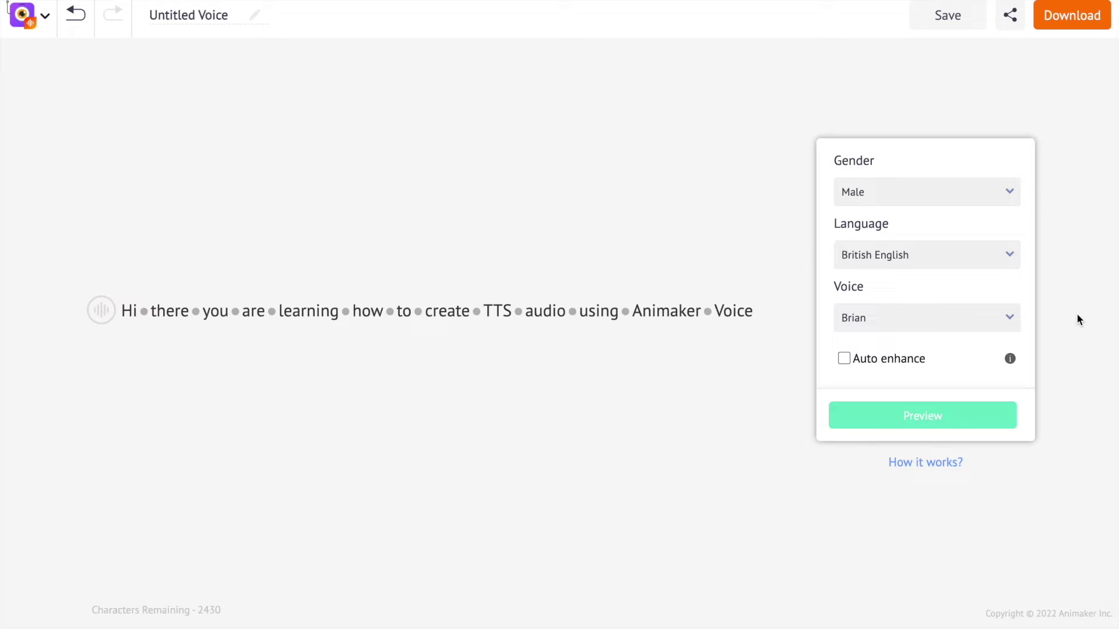
{"action": "left_click", "coordinate": [950, 415]}
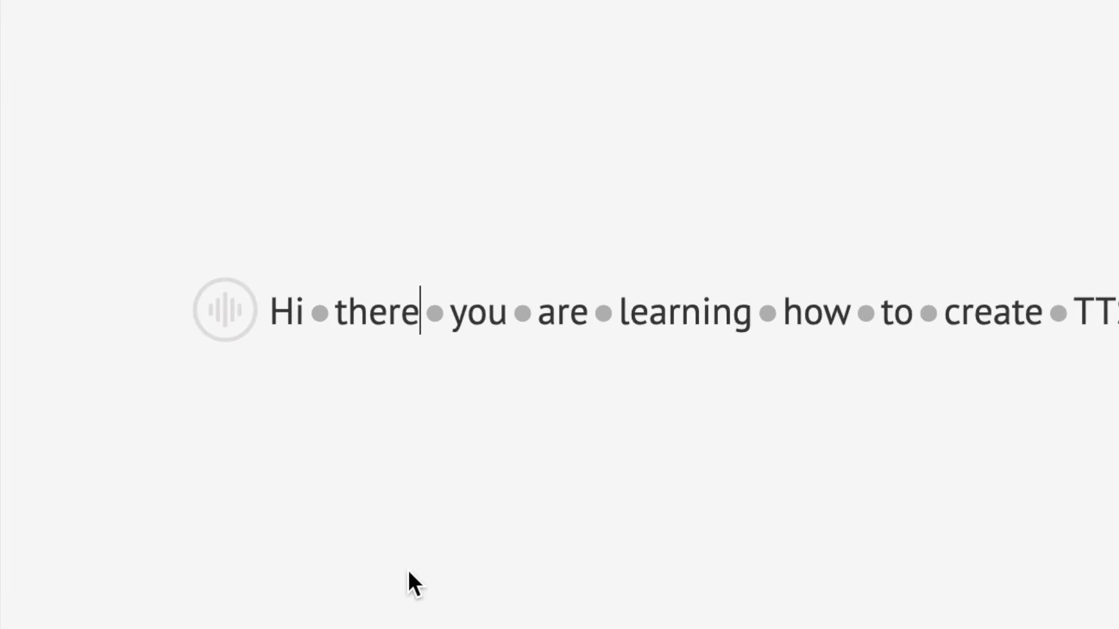
{"action": "type", "text": ","}
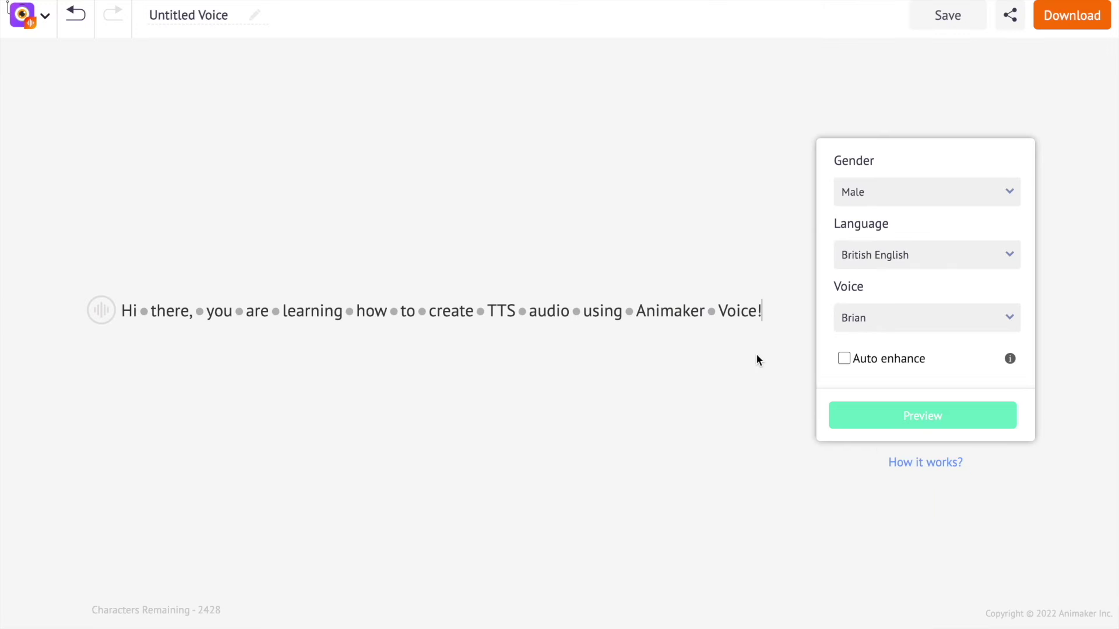
- Preview the script with the comma after 'there' and exclamation after 'Voice'
{"action": "left_click", "coordinate": [845, 418]}
- Lower the line's pitch, raise its volume, and preview the adjusted voice
{"action": "left_click", "coordinate": [102, 322]}
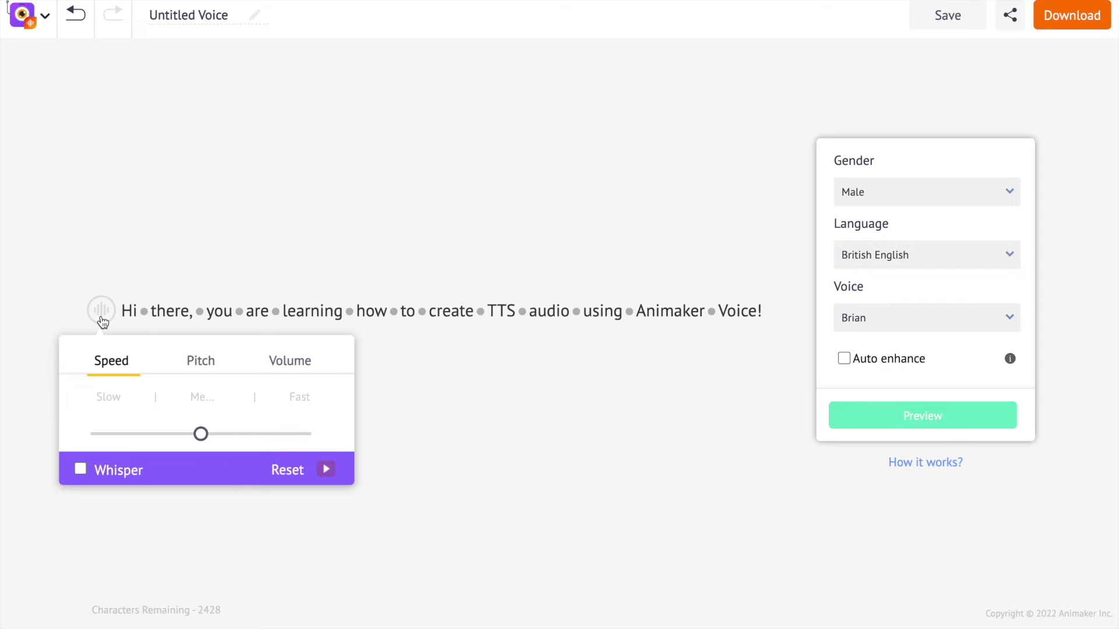
{"action": "left_click", "coordinate": [206, 370]}
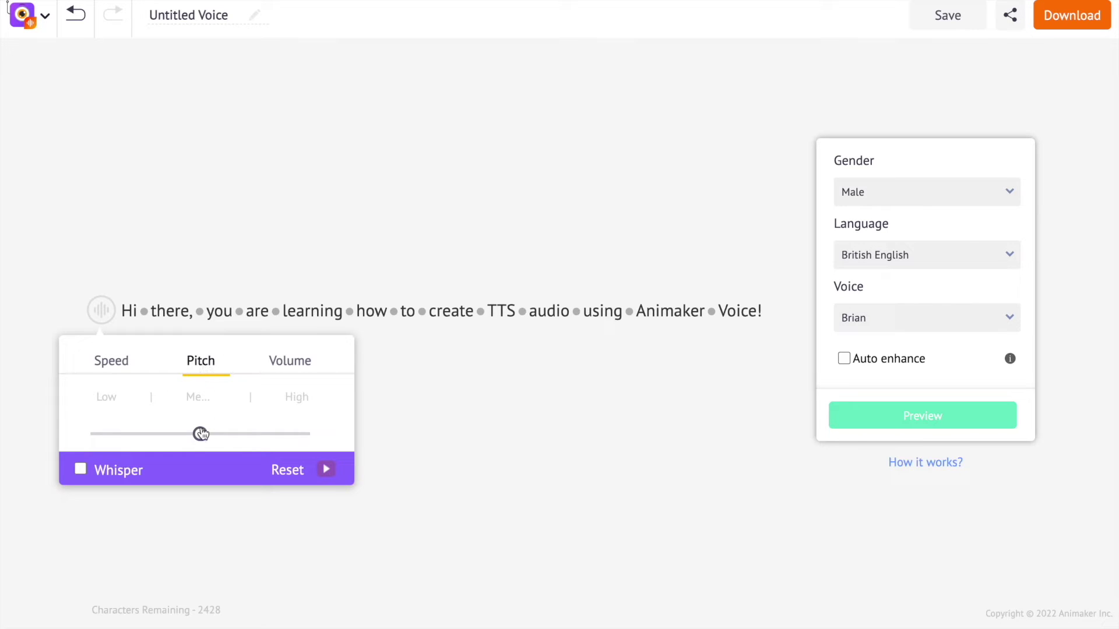
{"action": "left_click_drag", "start_coordinate": [202, 434], "coordinate": [163, 436]}
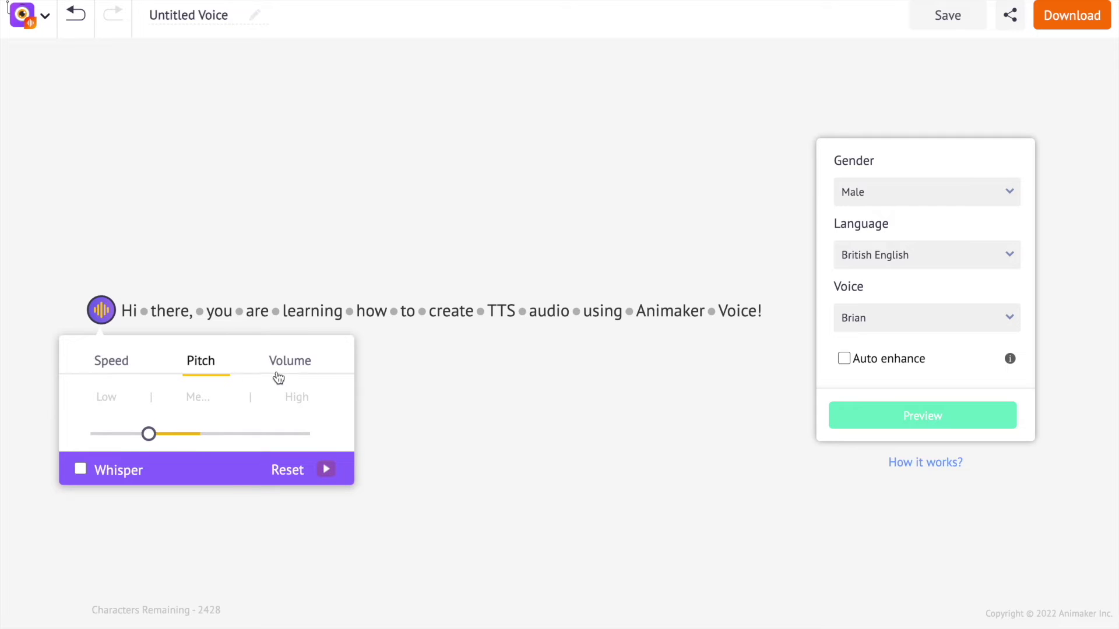
{"action": "left_click", "coordinate": [300, 371]}
{"action": "left_click_drag", "start_coordinate": [201, 434], "coordinate": [251, 436]}
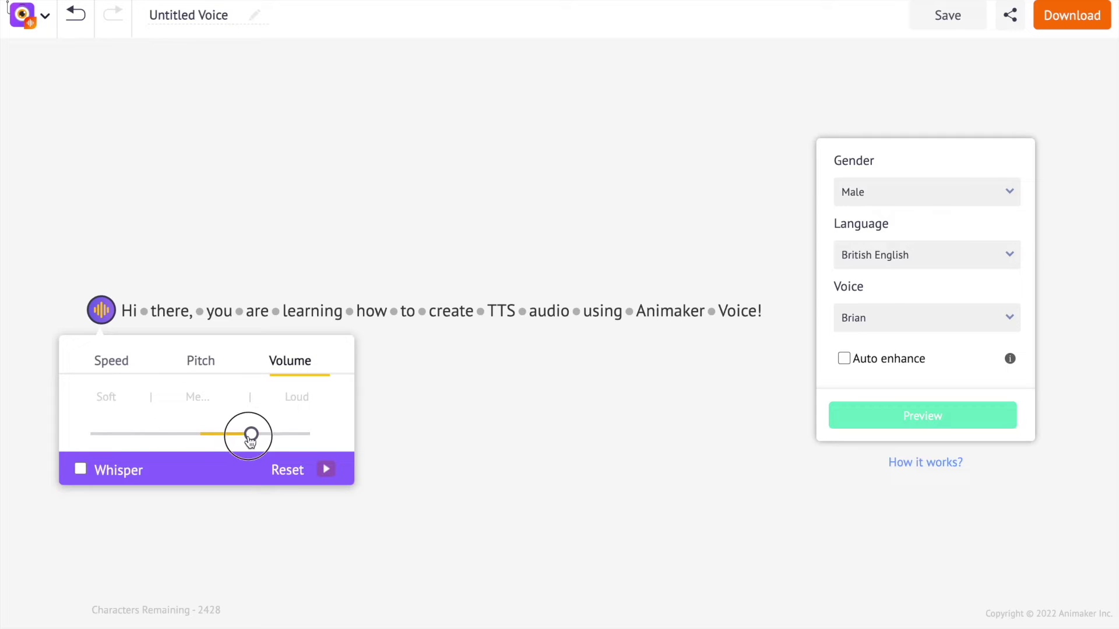
{"action": "left_click", "coordinate": [527, 444]}
{"action": "left_click", "coordinate": [886, 429]}
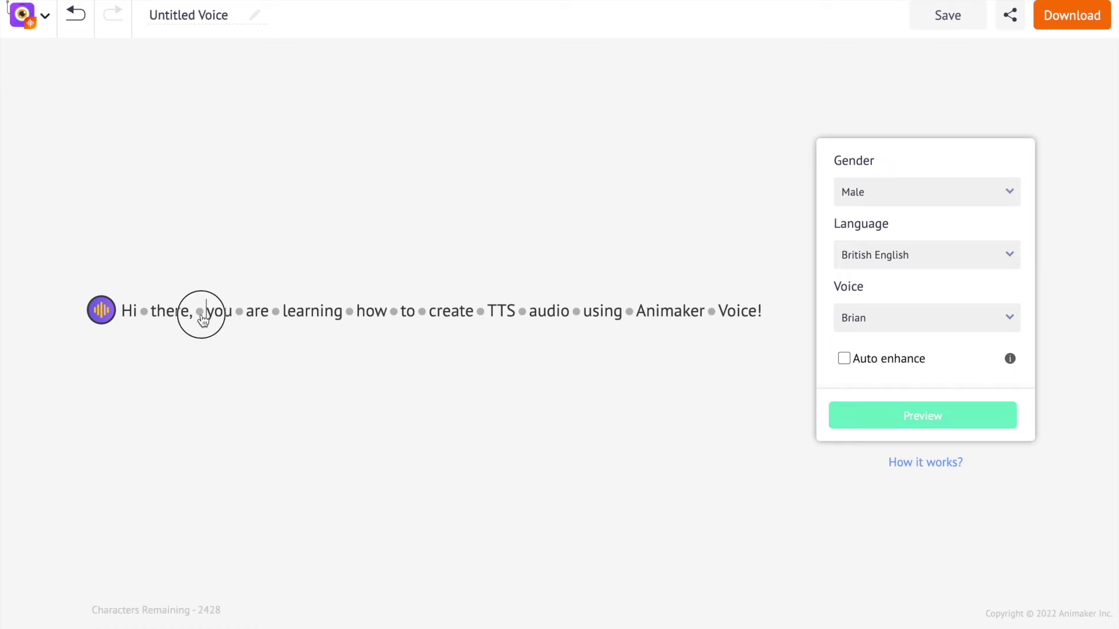
- Add a short pause after 'there,'
{"action": "left_click", "coordinate": [199, 311]}
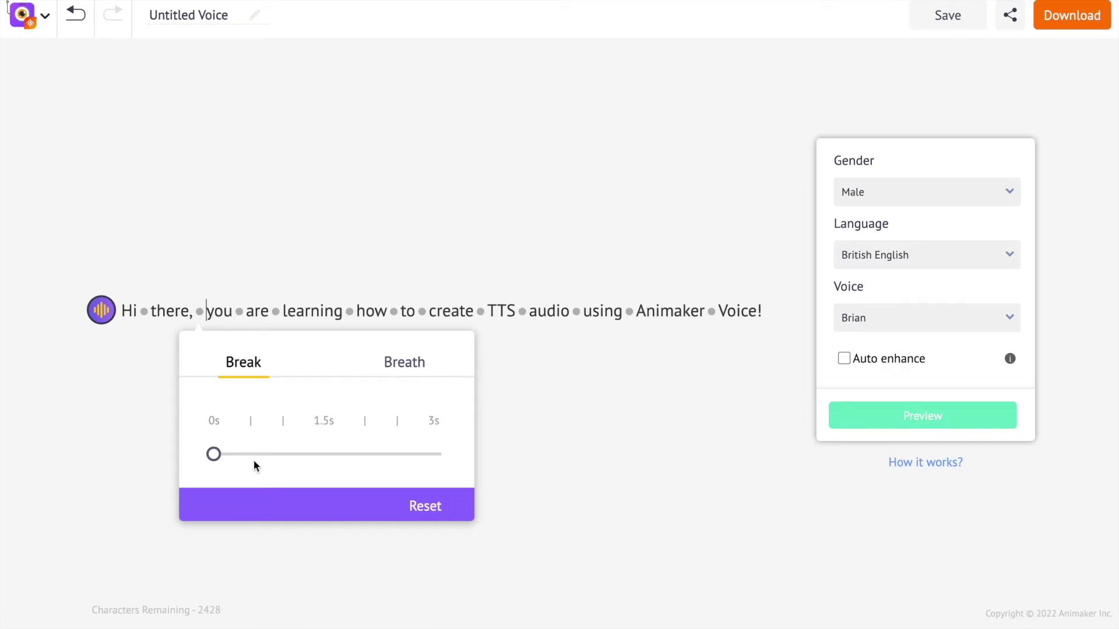
{"action": "left_click_drag", "start_coordinate": [214, 454], "coordinate": [251, 455]}
{"action": "left_click", "coordinate": [514, 409]}
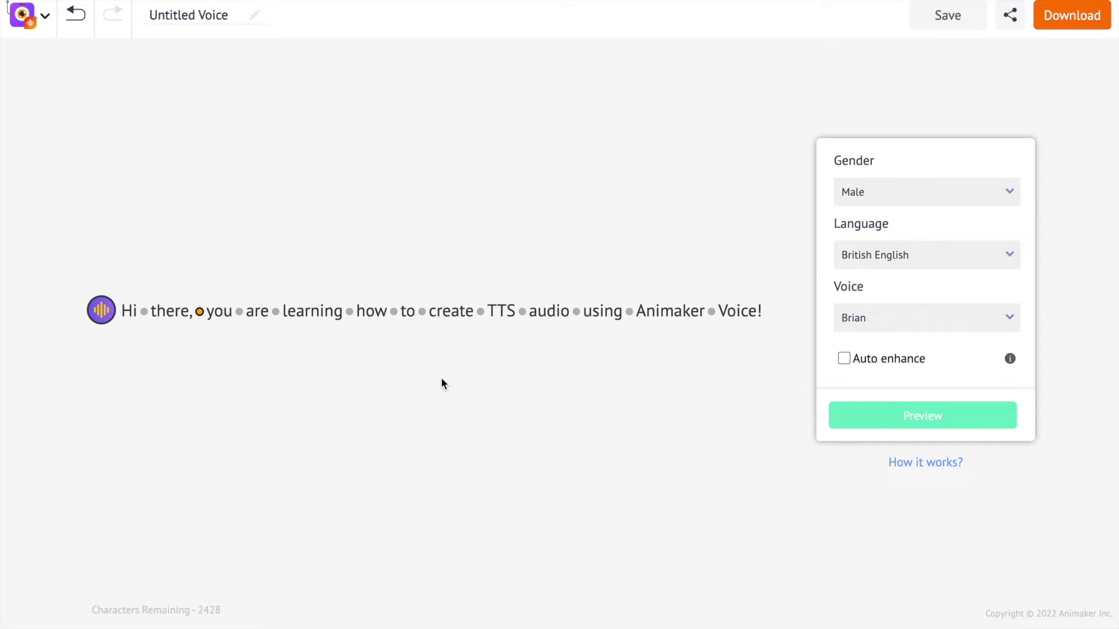
- Set the breath before TTS to maximum length and volume, then preview the sentence
{"action": "left_click", "coordinate": [481, 313]}
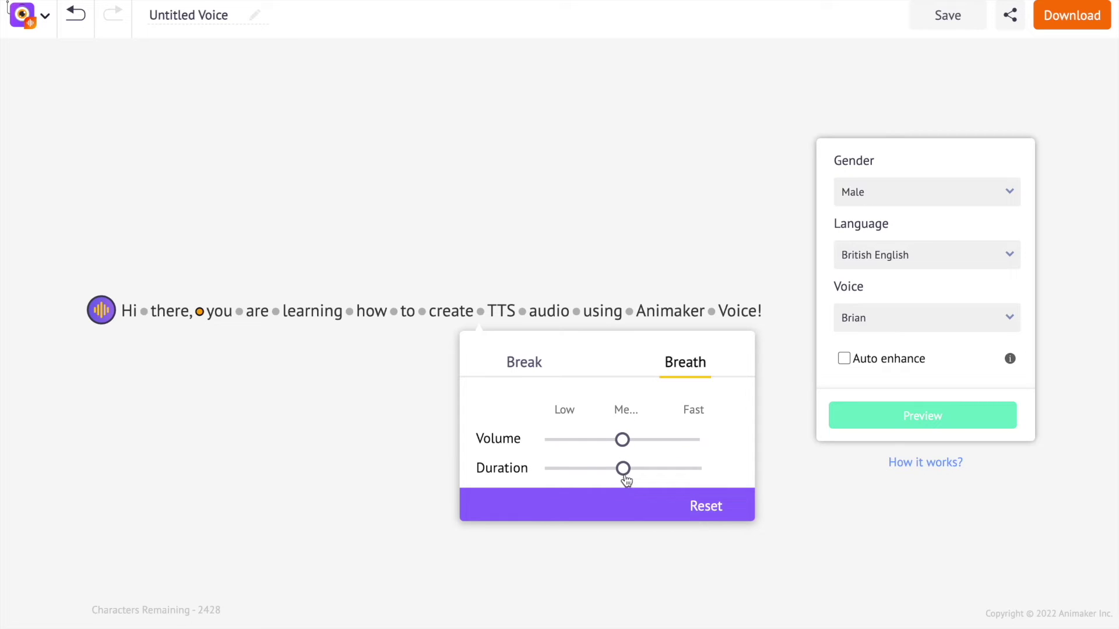
{"action": "left_click_drag", "start_coordinate": [652, 476], "coordinate": [676, 476]}
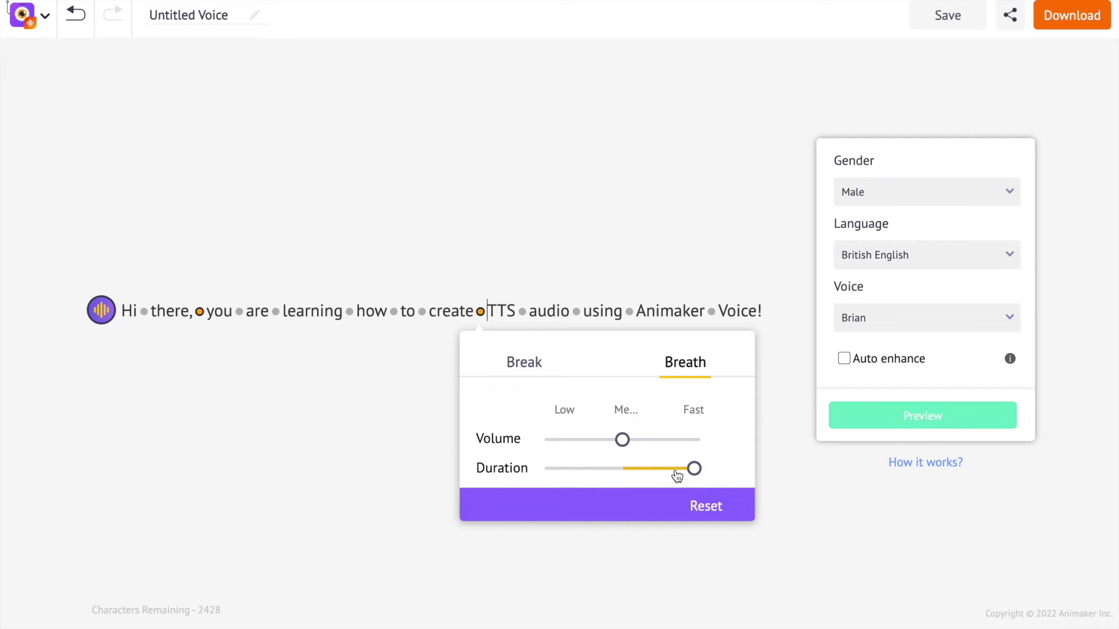
{"action": "left_click", "coordinate": [687, 442]}
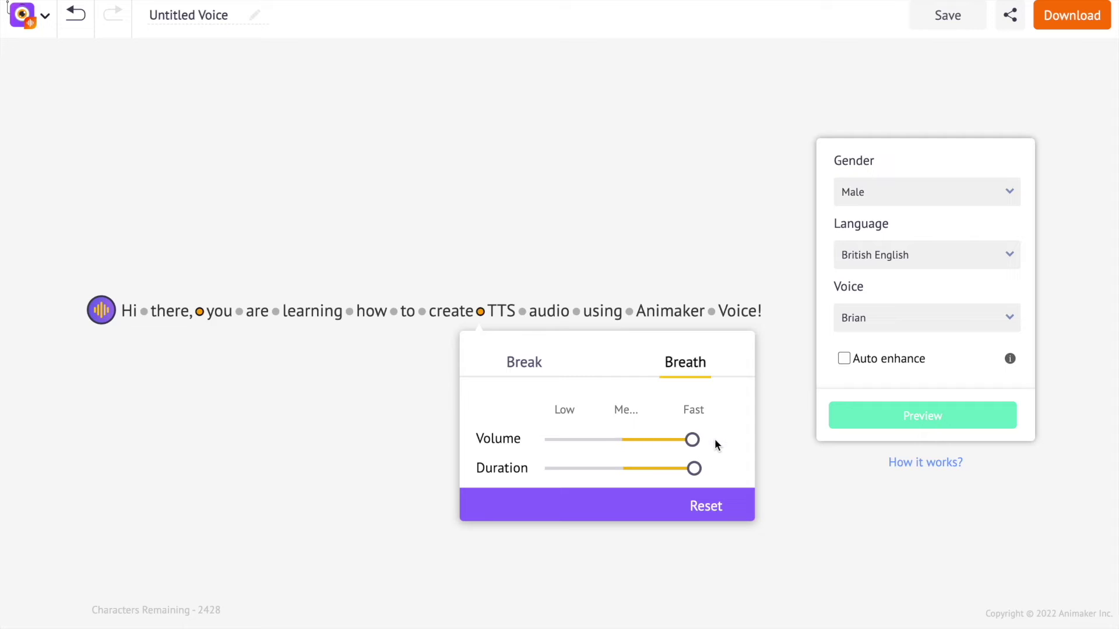
{"action": "left_click", "coordinate": [767, 448]}
{"action": "left_click", "coordinate": [864, 421]}
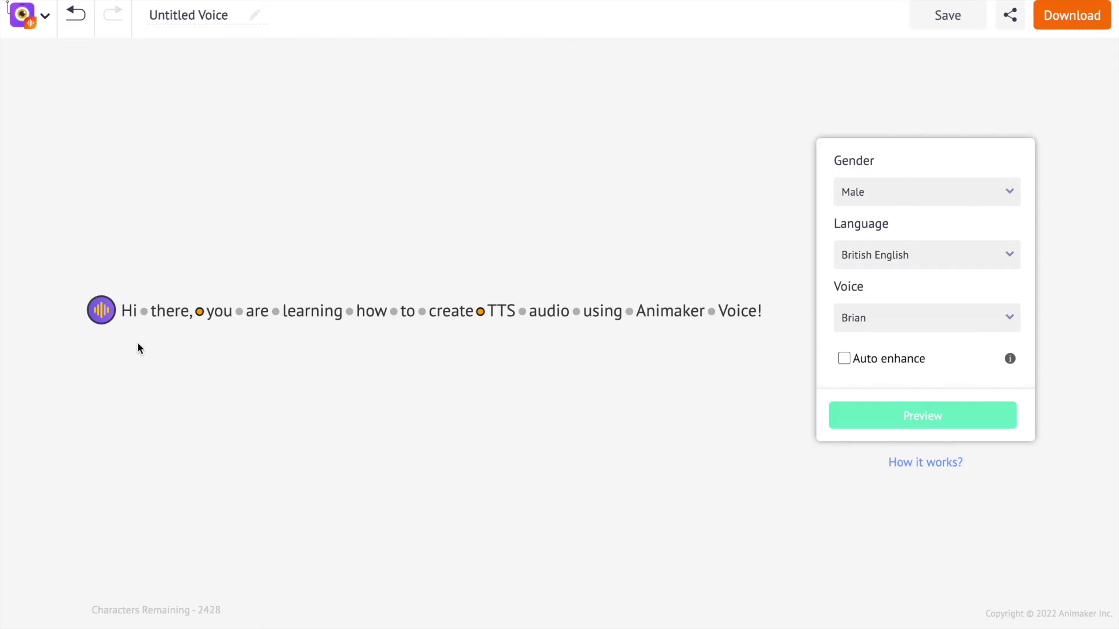
{"action": "left_click", "coordinate": [105, 316]}
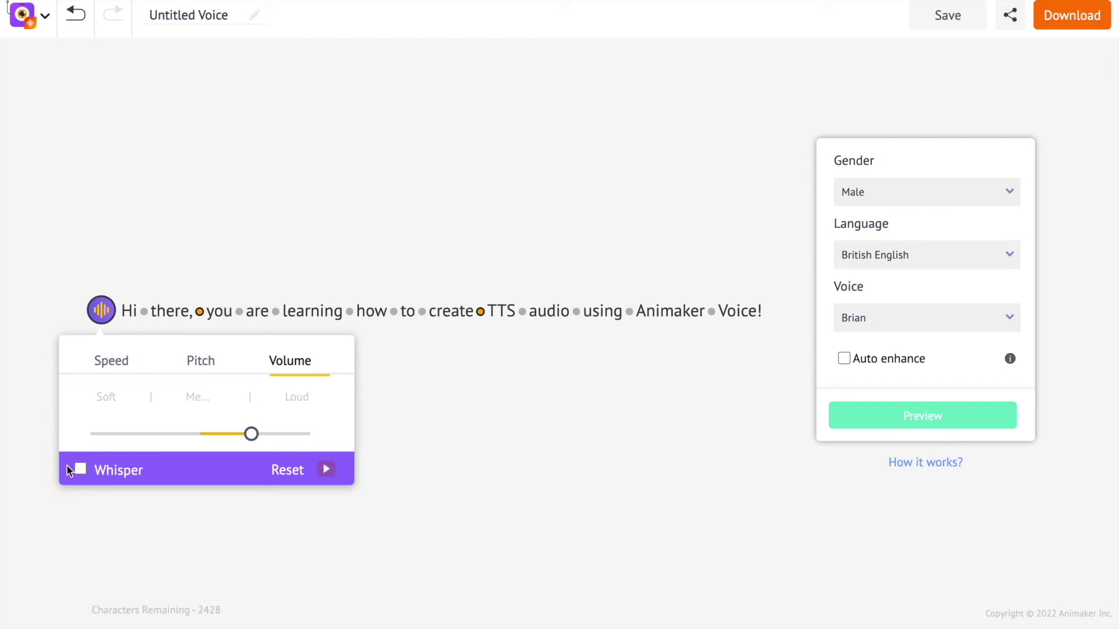
{"action": "left_click", "coordinate": [80, 473]}
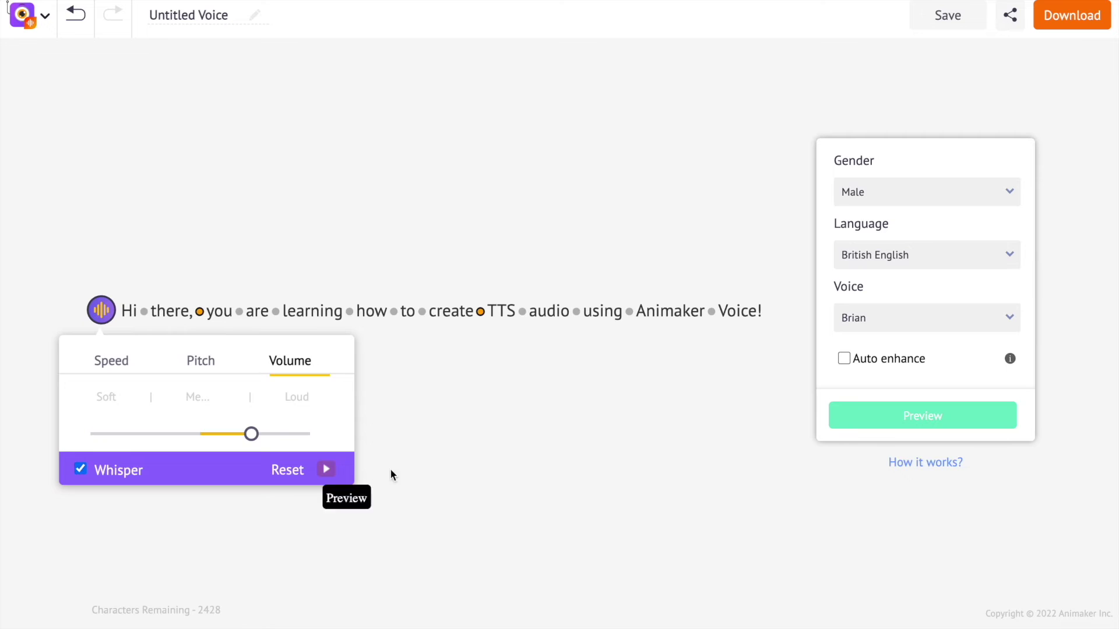
{"action": "left_click", "coordinate": [495, 480]}
{"action": "left_click", "coordinate": [886, 425]}
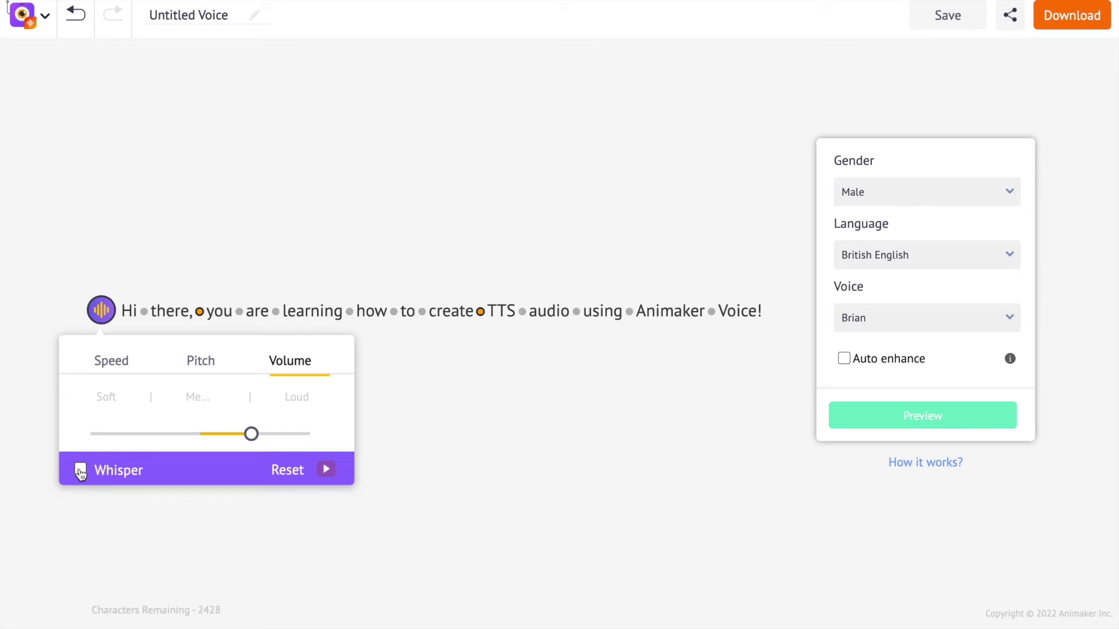
{"action": "left_click", "coordinate": [248, 253]}
- Give TTS Strong emphasis, set Read As to Alphabet, and preview the sentence
{"action": "left_click_drag", "start_coordinate": [487, 311], "coordinate": [518, 315]}
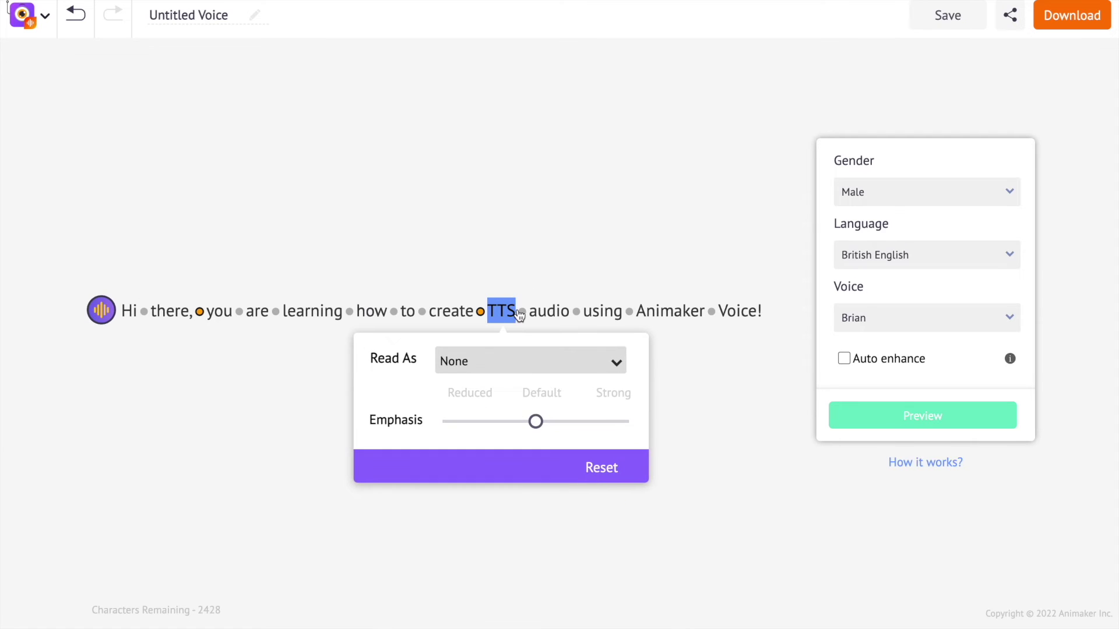
{"action": "mouse_move", "coordinate": [538, 424]}
{"action": "left_mouse_down"}
{"action": "mouse_move", "coordinate": [463, 421]}
{"action": "mouse_move", "coordinate": [609, 422]}
{"action": "left_mouse_up"}
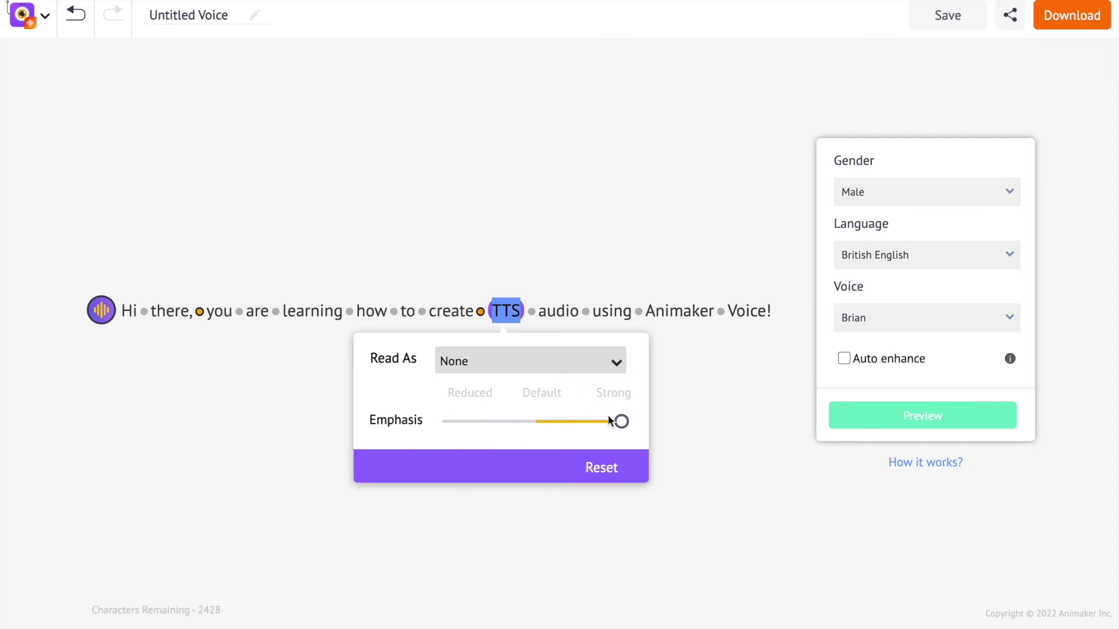
{"action": "left_click", "coordinate": [550, 367]}
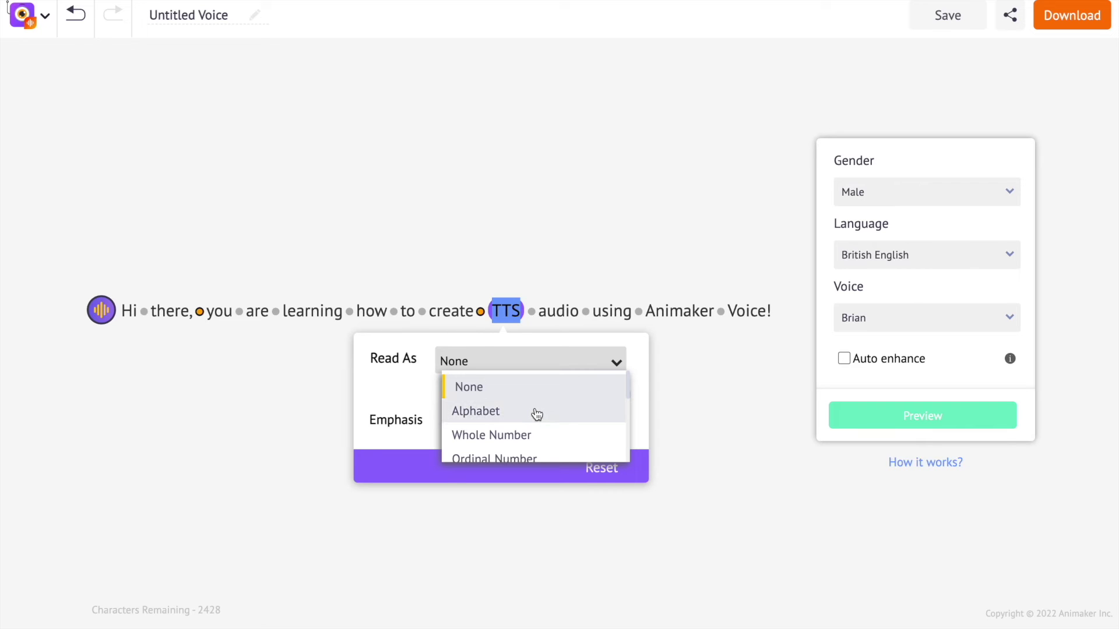
{"action": "left_click", "coordinate": [537, 414]}
{"action": "left_click", "coordinate": [562, 359]}
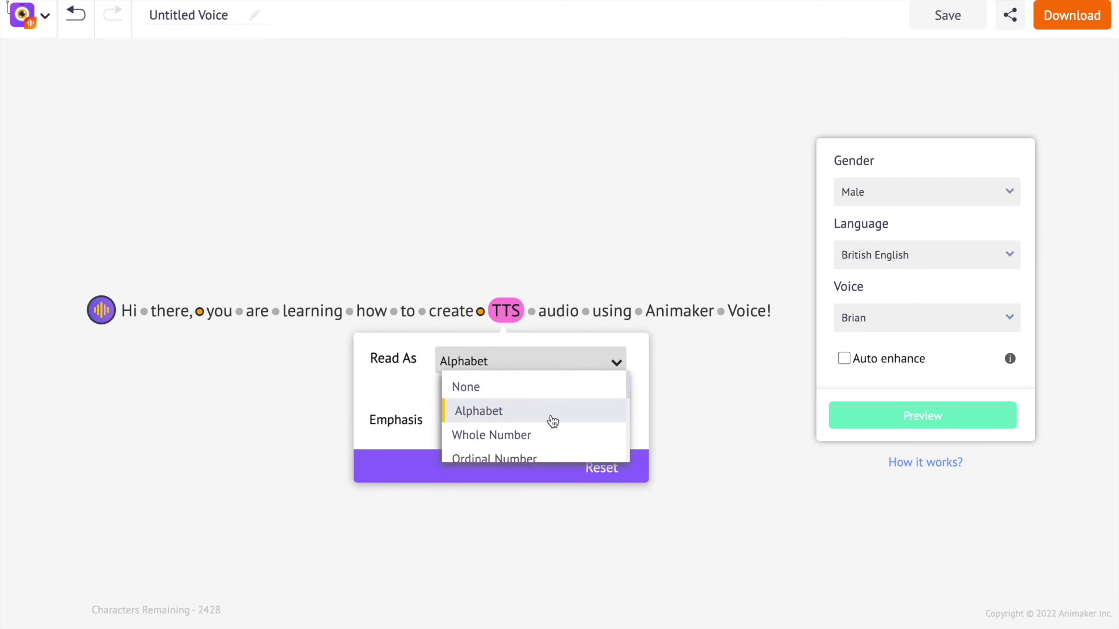
{"action": "scroll", "coordinate": [553, 422], "scroll_direction": "down", "scroll_amount": 1}
{"action": "scroll", "coordinate": [553, 422], "scroll_direction": "down", "scroll_amount": 2}
{"action": "scroll", "coordinate": [547, 416], "scroll_direction": "down", "scroll_amount": 1}
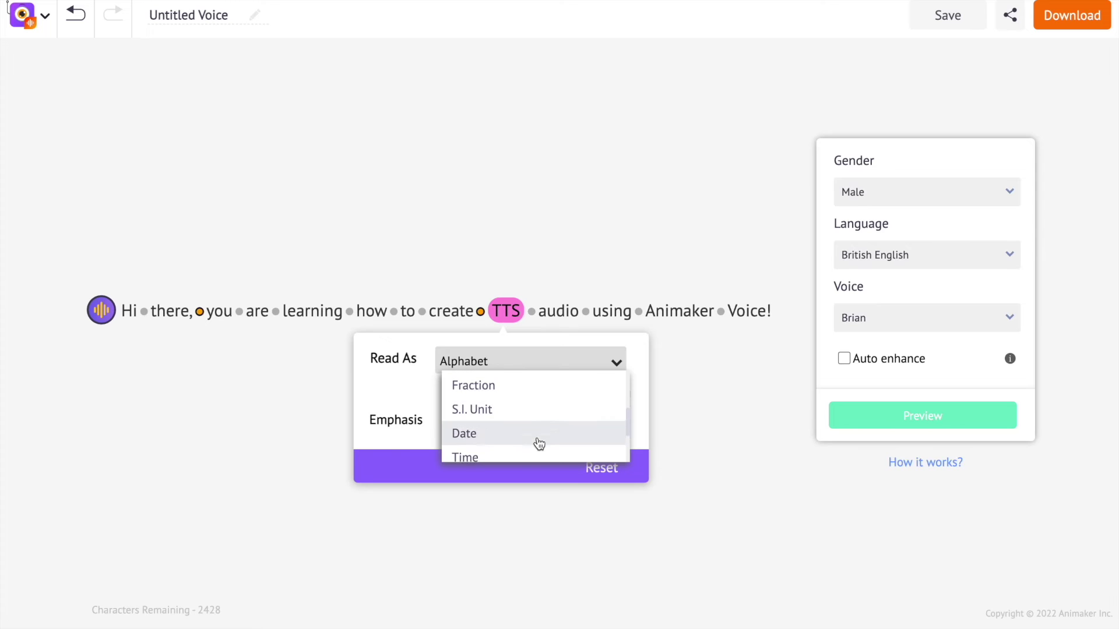
{"action": "scroll", "coordinate": [536, 445], "scroll_direction": "up", "scroll_amount": 3}
{"action": "scroll", "coordinate": [538, 444], "scroll_direction": "down", "scroll_amount": 1}
{"action": "scroll", "coordinate": [538, 444], "scroll_direction": "down", "scroll_amount": 1}
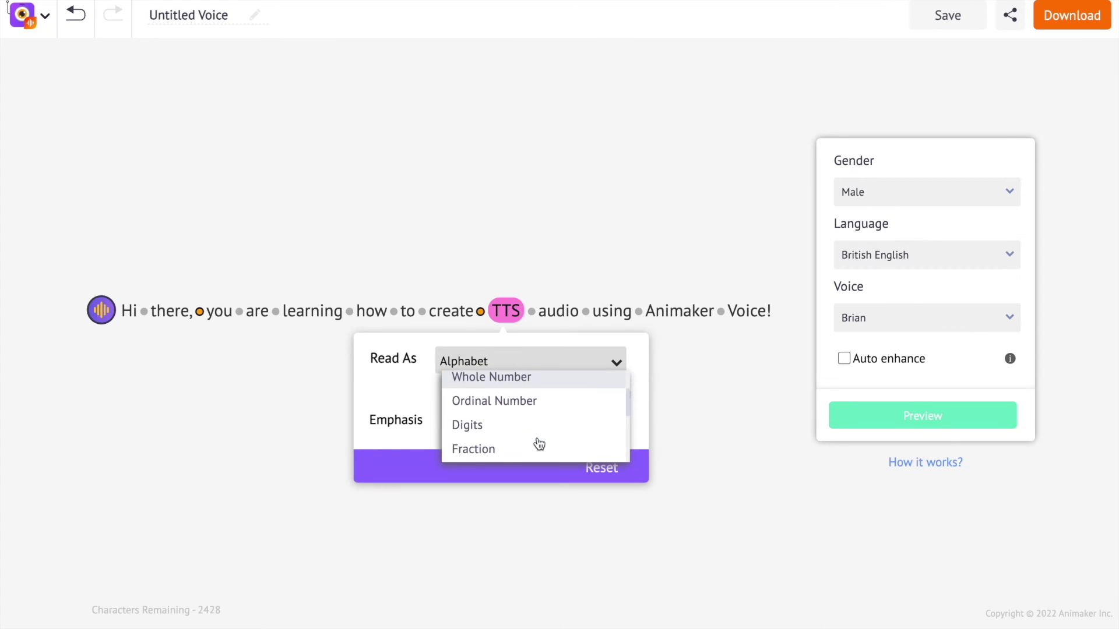
{"action": "scroll", "coordinate": [539, 444], "scroll_direction": "down", "scroll_amount": 1}
{"action": "scroll", "coordinate": [538, 445], "scroll_direction": "down", "scroll_amount": 1}
{"action": "scroll", "coordinate": [539, 444], "scroll_direction": "down", "scroll_amount": 1}
{"action": "scroll", "coordinate": [539, 444], "scroll_direction": "down", "scroll_amount": 1}
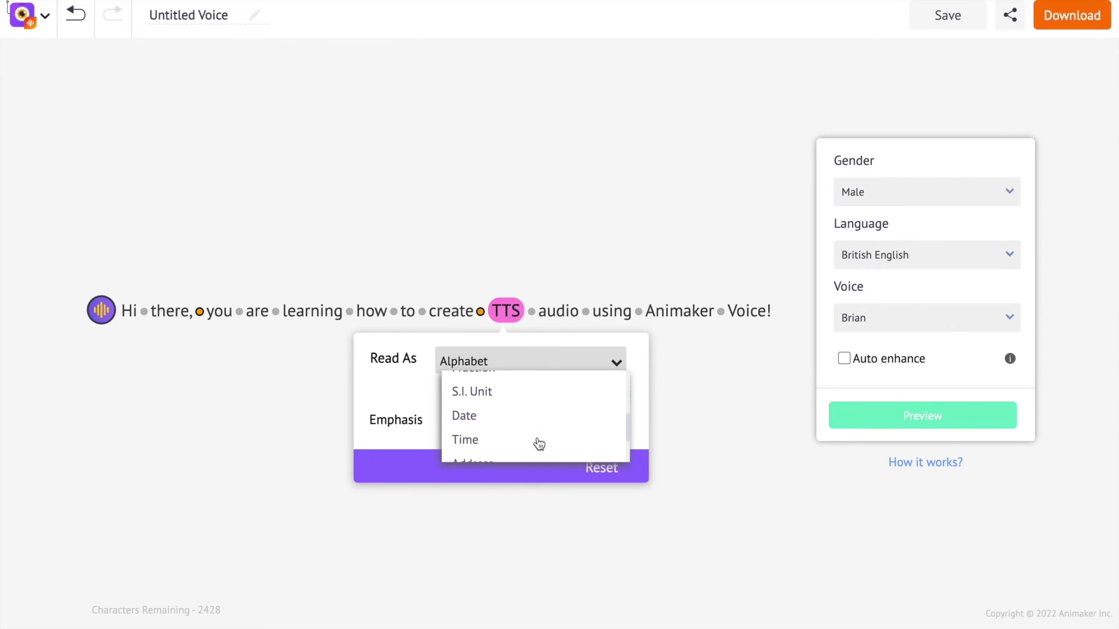
{"action": "left_click", "coordinate": [755, 424]}
{"action": "left_click", "coordinate": [850, 422]}
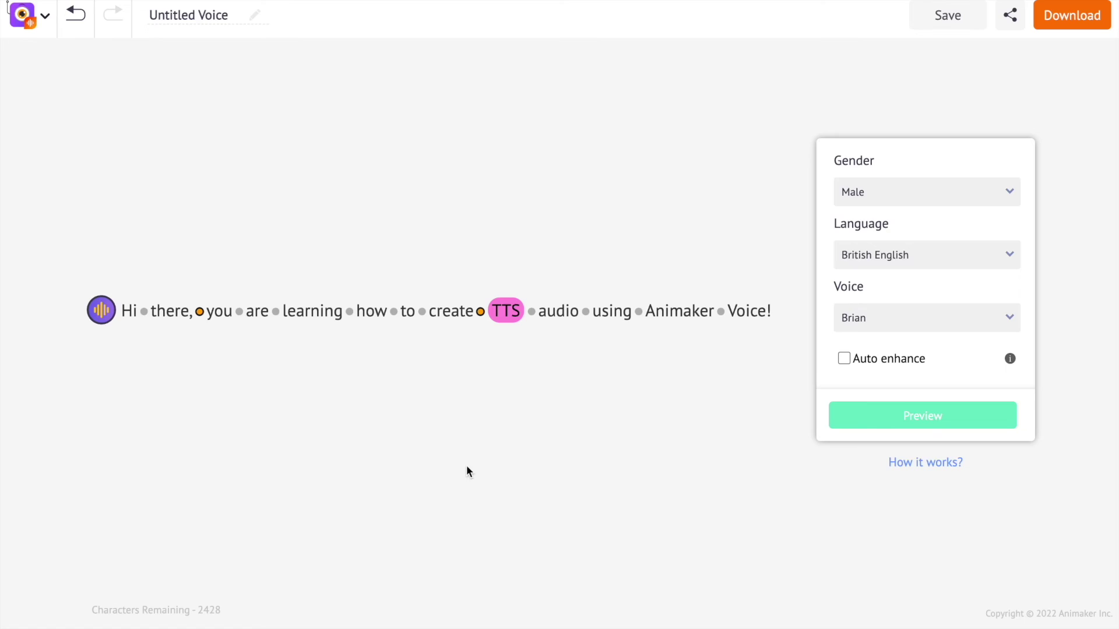
- Download the voiceover as XOPPD.mp3
{"action": "left_click", "coordinate": [1065, 25]}
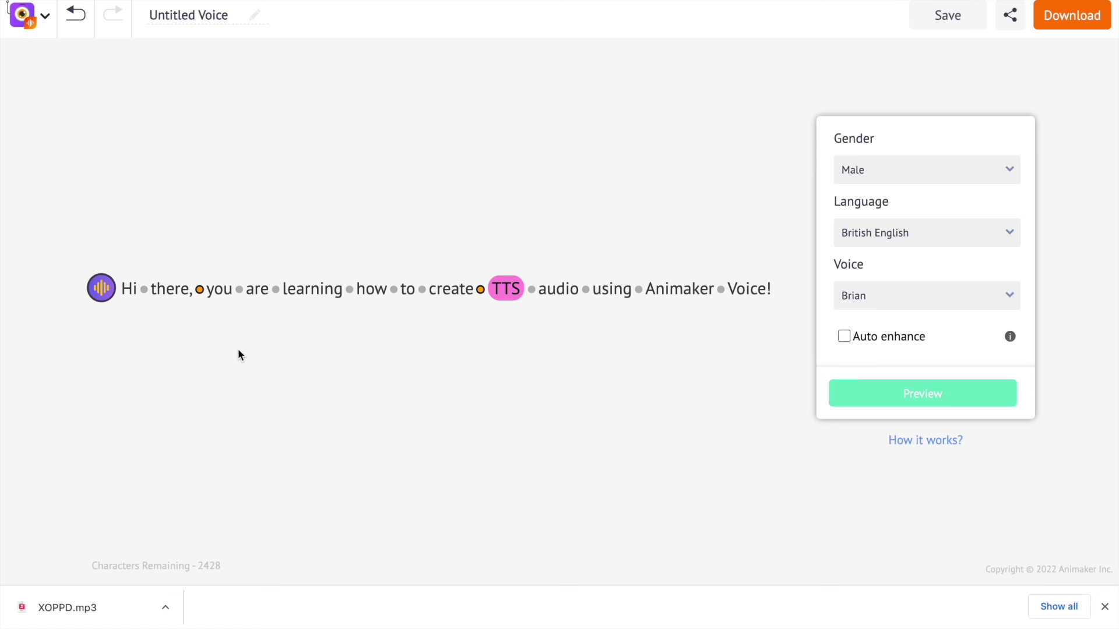
- Reset the voice settings, the break after 'there,', the TTS breath and TTS read-as
{"action": "left_click", "coordinate": [102, 289]}
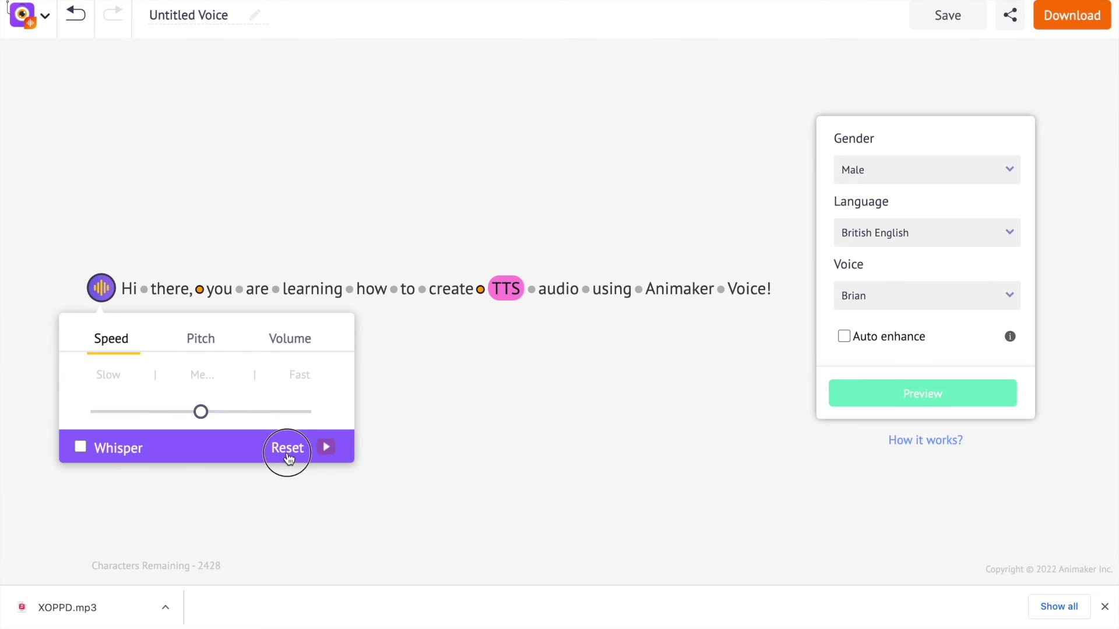
{"action": "left_click", "coordinate": [289, 459]}
{"action": "left_click", "coordinate": [199, 289]}
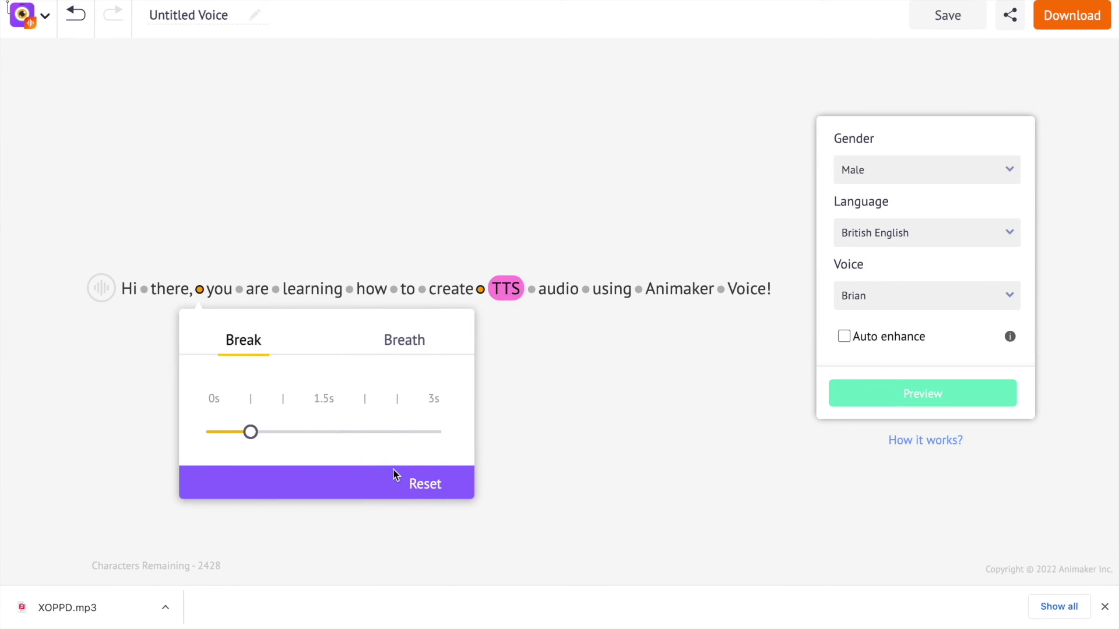
{"action": "left_click", "coordinate": [424, 486]}
{"action": "left_click", "coordinate": [480, 289]}
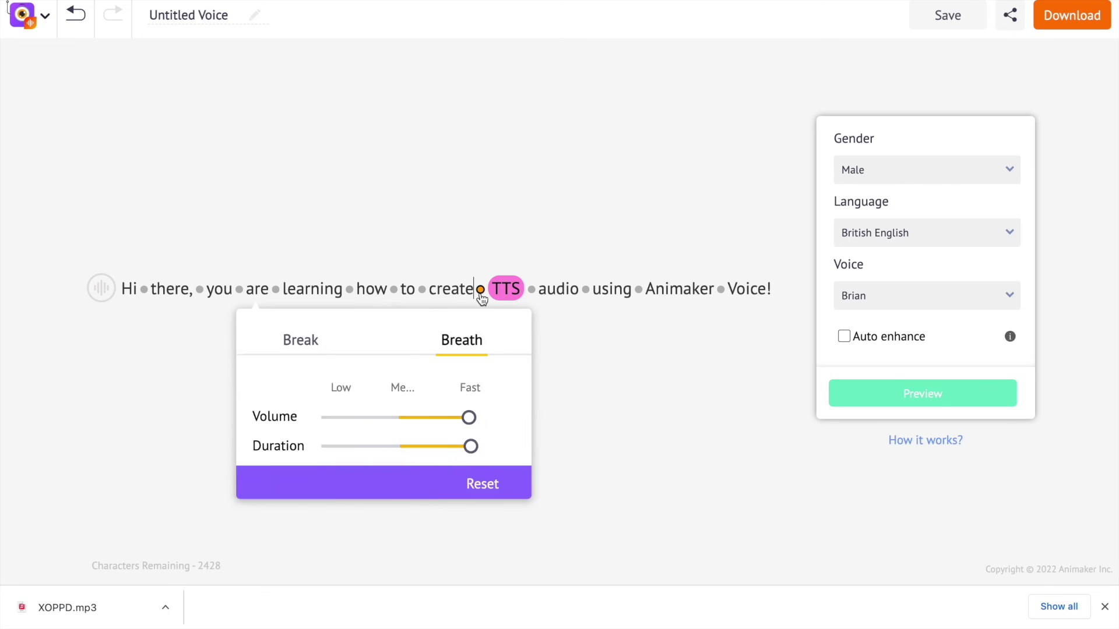
{"action": "left_click", "coordinate": [697, 486]}
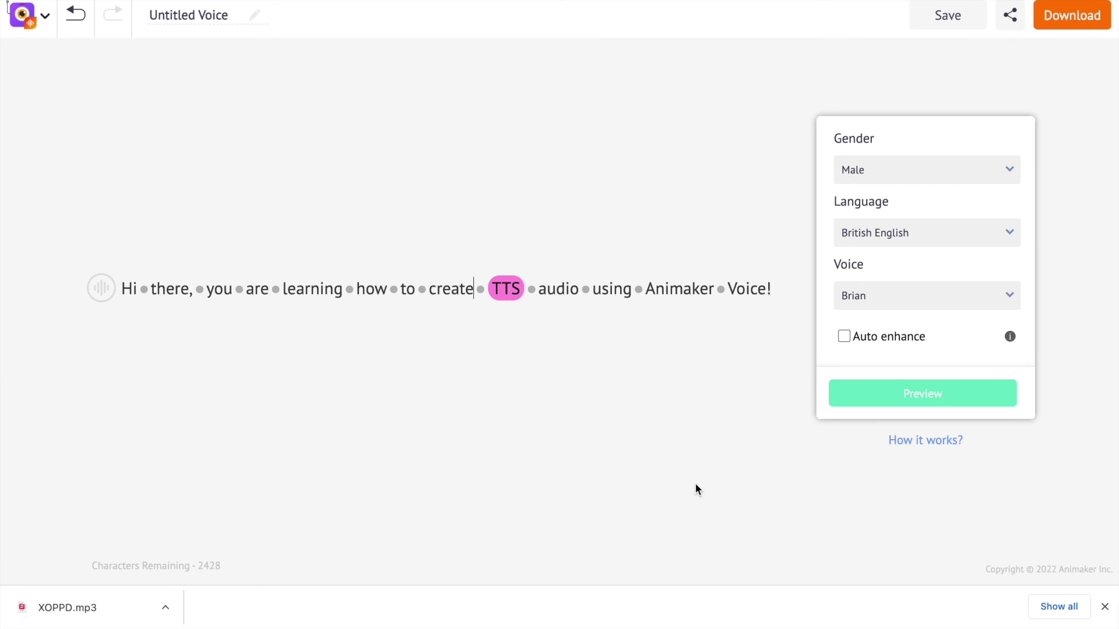
{"action": "left_click", "coordinate": [521, 294]}
{"action": "left_click", "coordinate": [618, 451]}
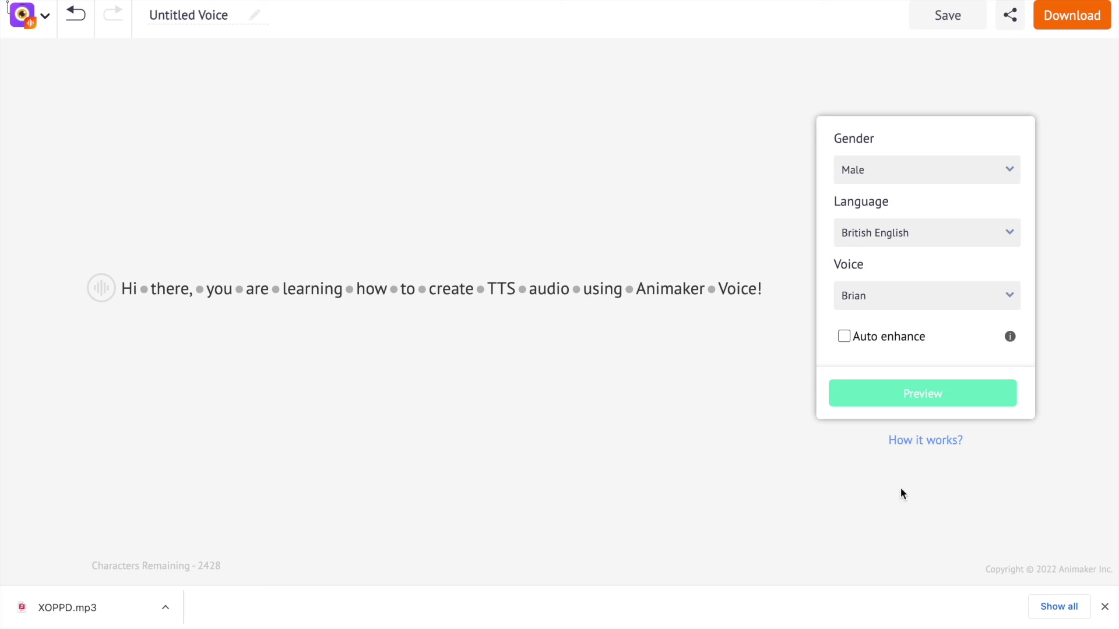
{"action": "left_click", "coordinate": [1104, 608]}
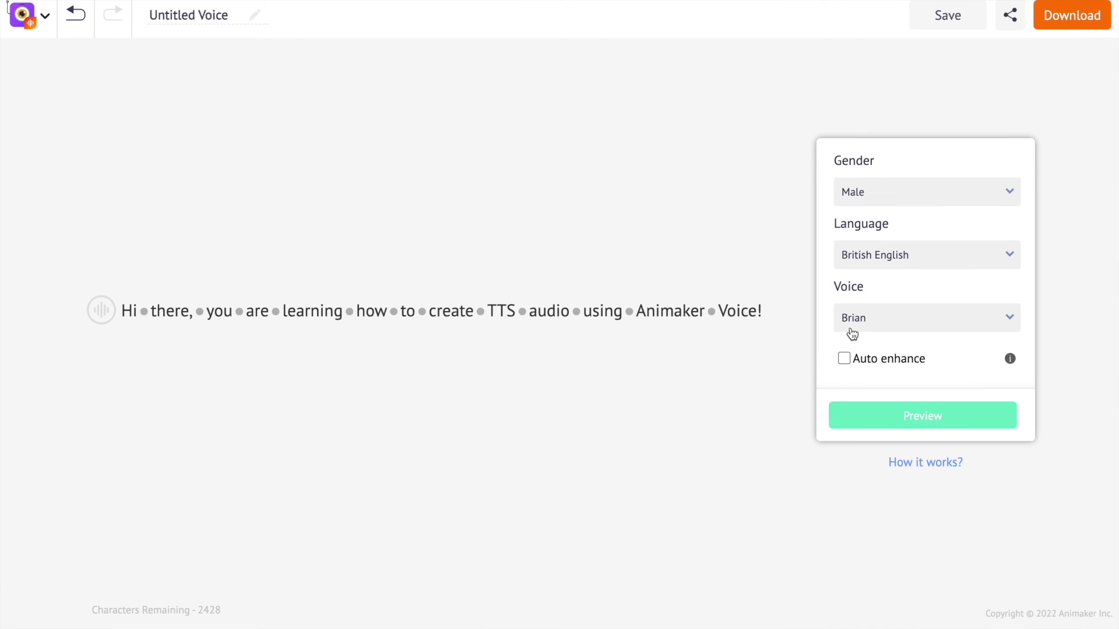
- Enable Auto enhance, play the five-second preview of the plain sentence, and close the player
{"action": "left_click", "coordinate": [844, 359]}
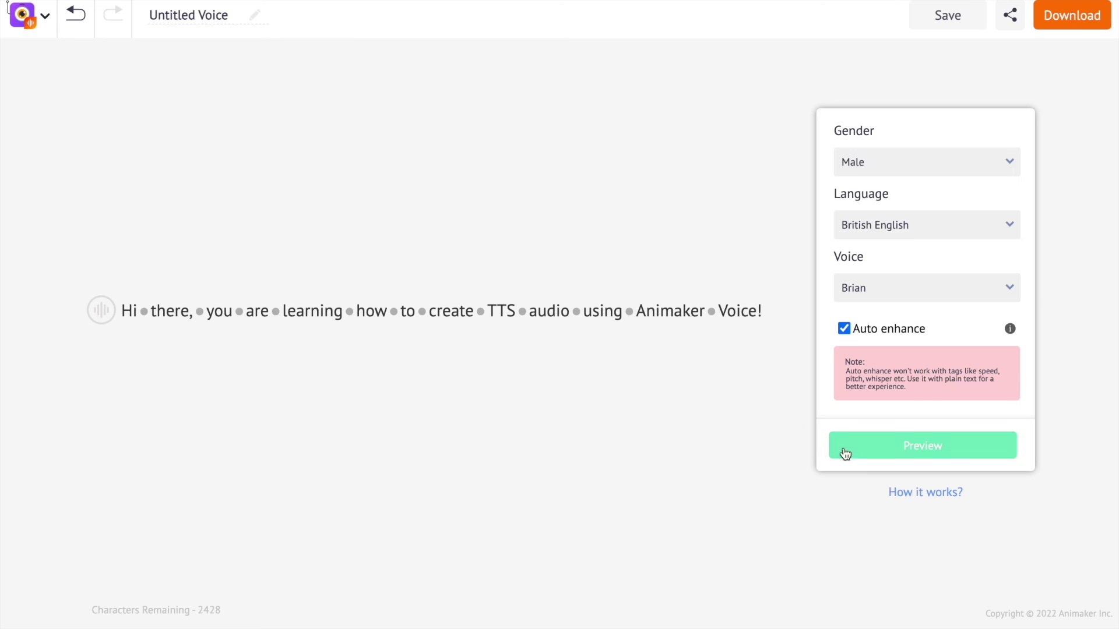
{"action": "left_click", "coordinate": [867, 450]}
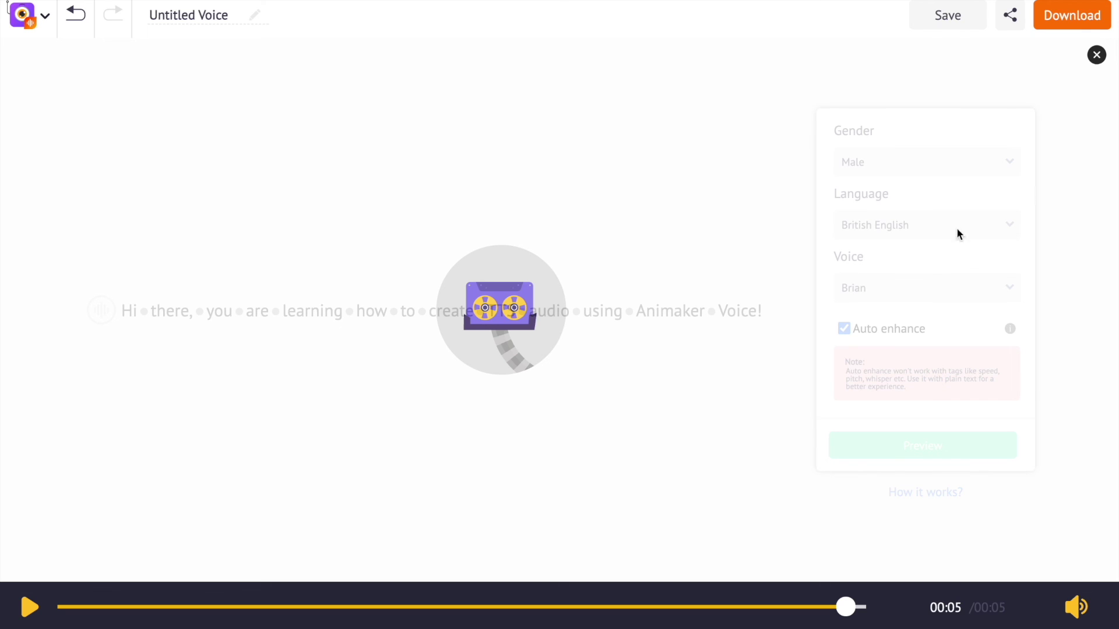
{"action": "left_click", "coordinate": [1096, 55]}
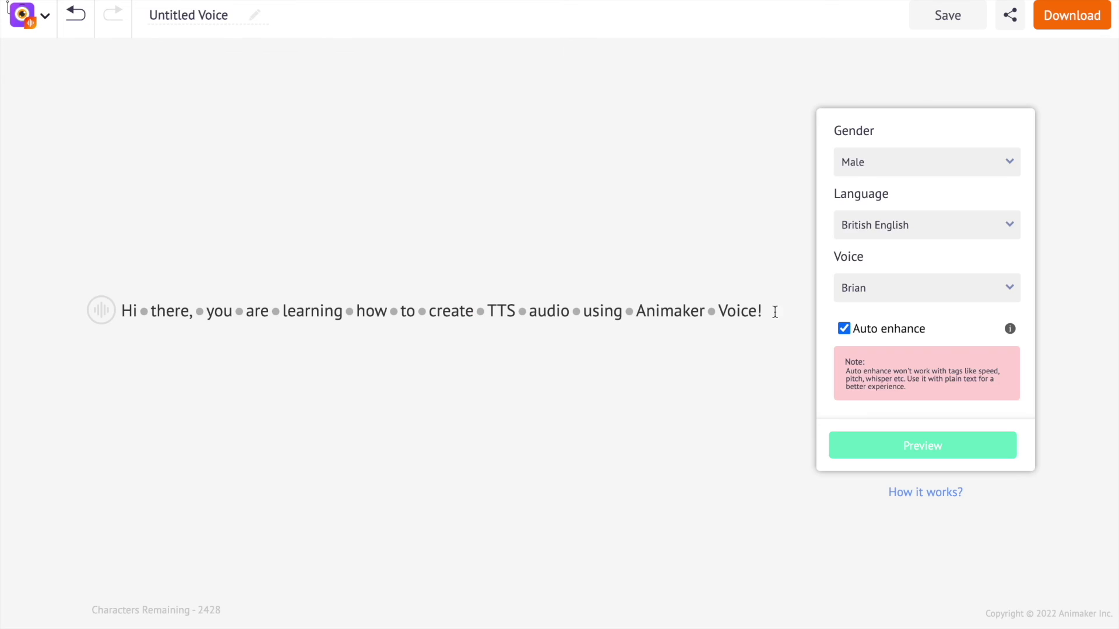